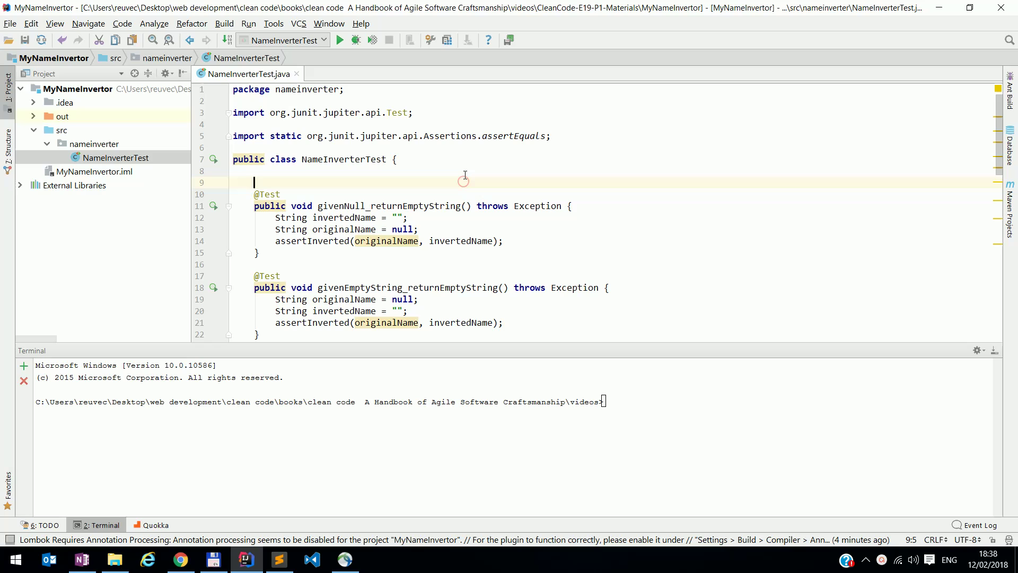
type("qqwwe")
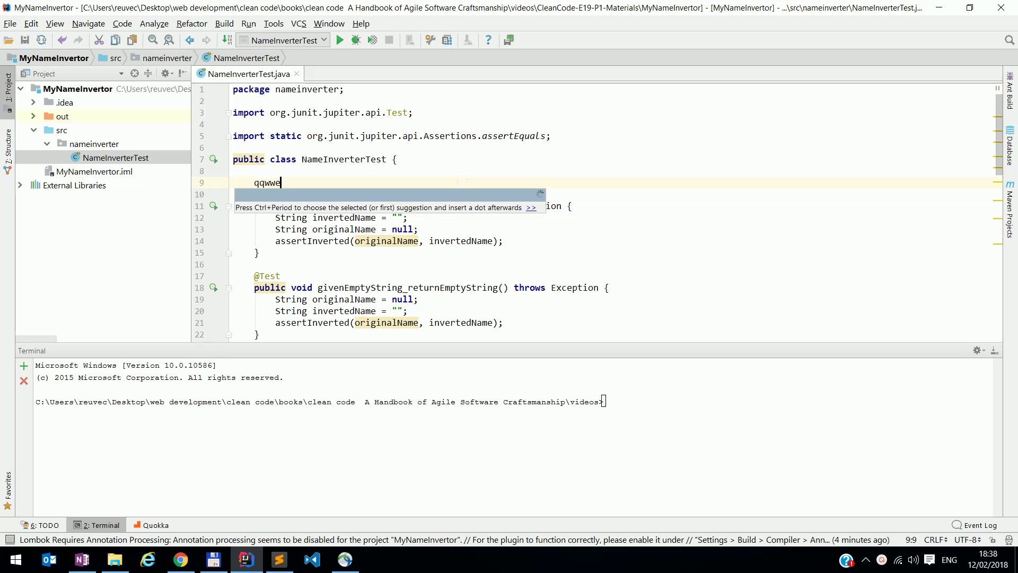
type("wewqew")
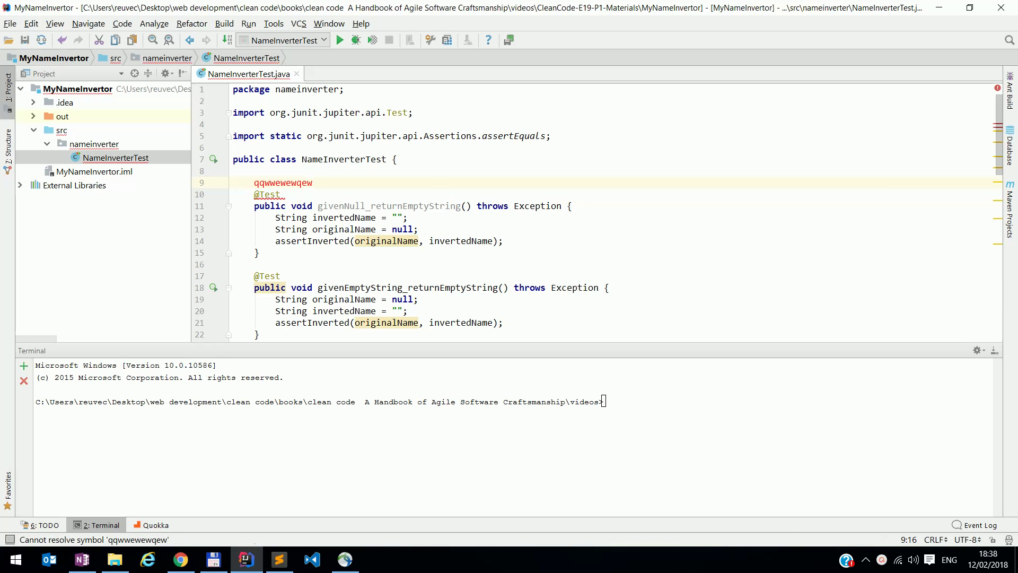
Save NameInverterTest with 'qqwwewewqew' on line 9 and select the file in the Project tree
key("ctrl+s")
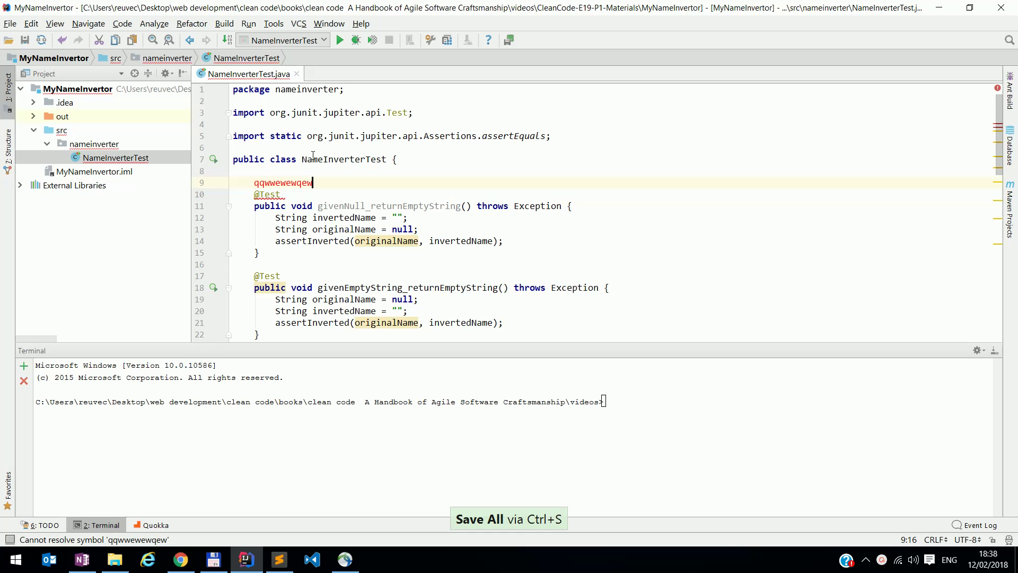
left_click(92, 163)
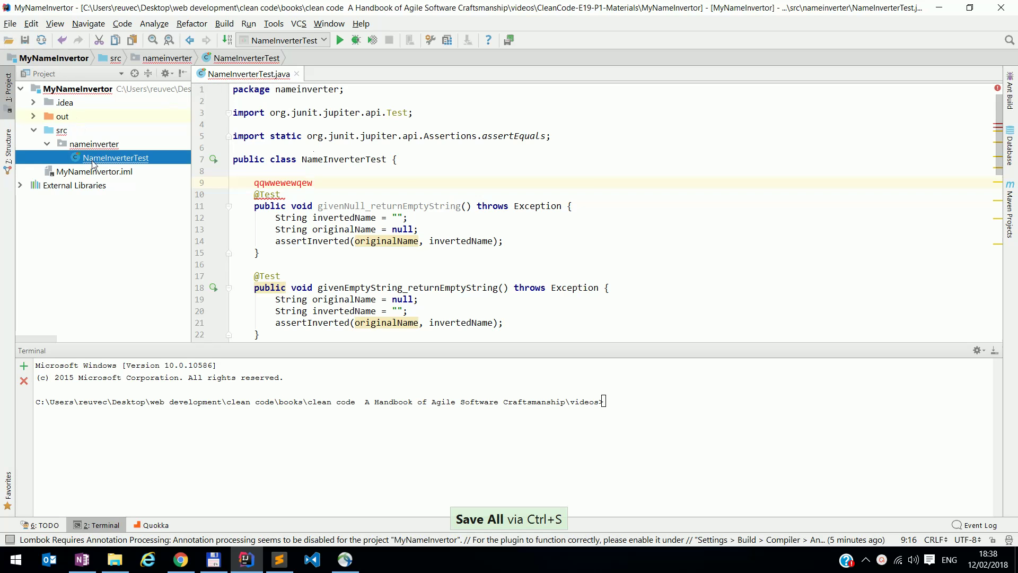
Browse NameInverterTest's local history, viewing the 'i am changed' and 19/11/2017 revisions
right_click(92, 163)
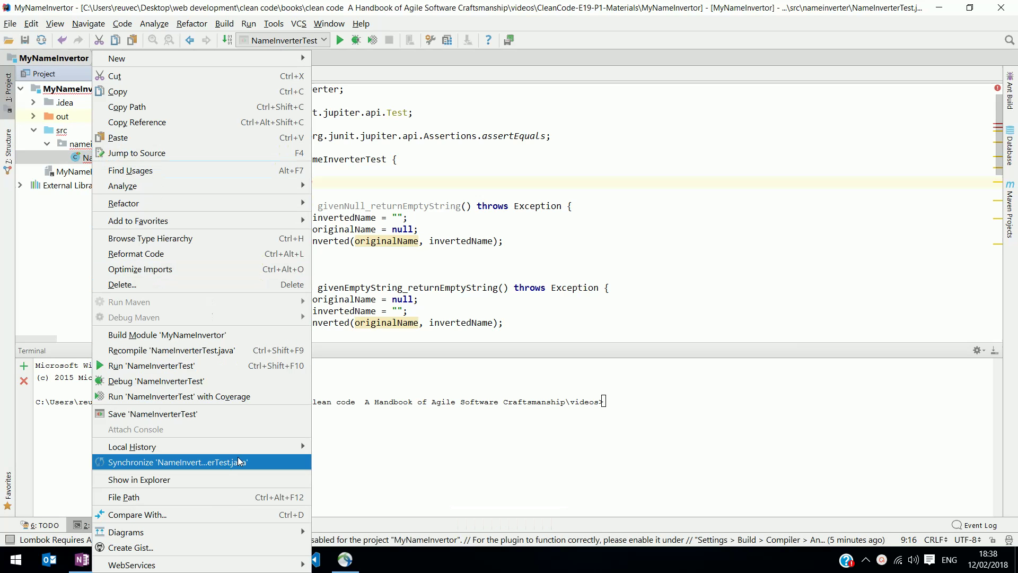
mouse_move(199, 446)
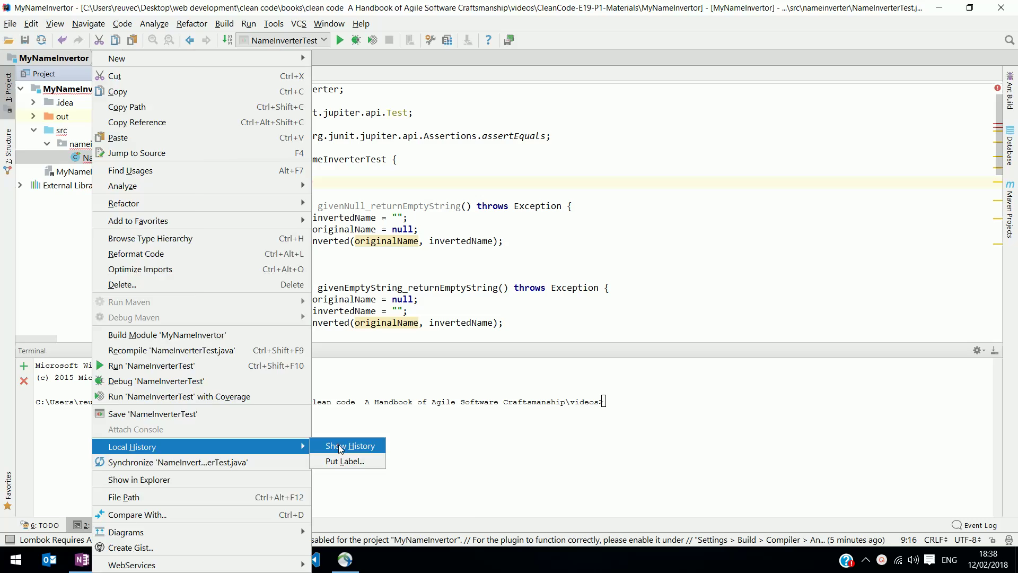
left_click(338, 445)
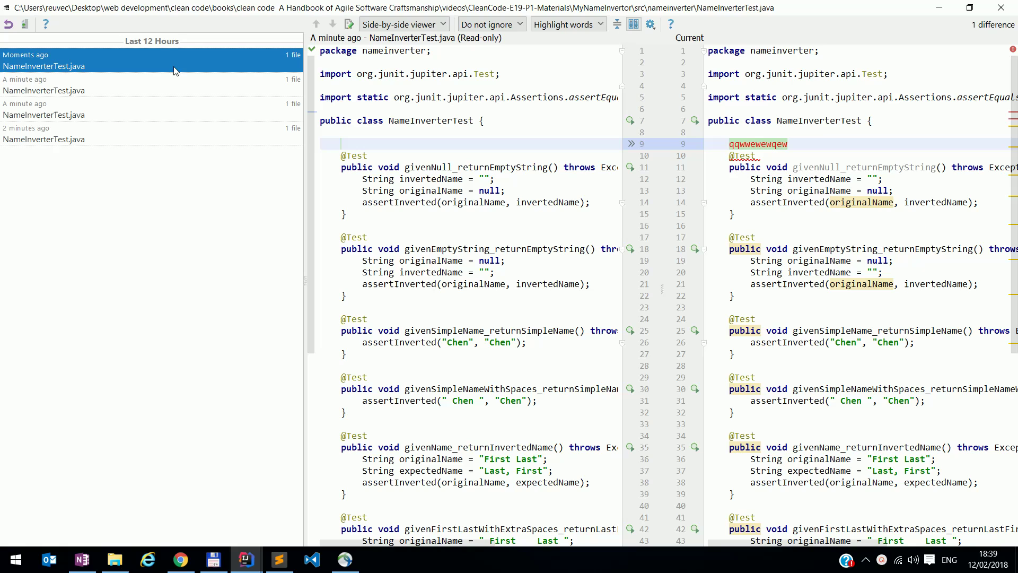
left_click(170, 82)
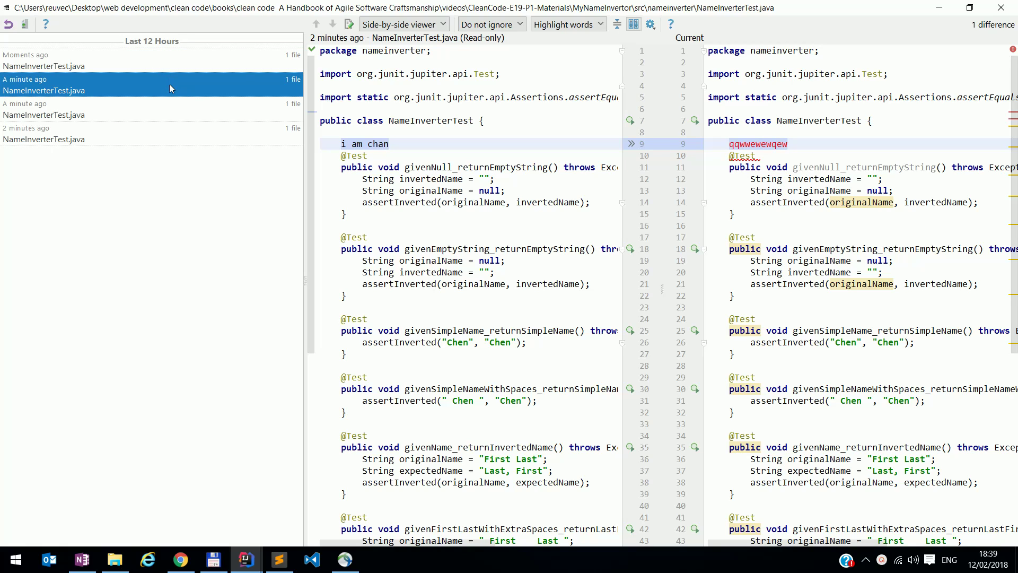
left_click(167, 114)
left_click(161, 140)
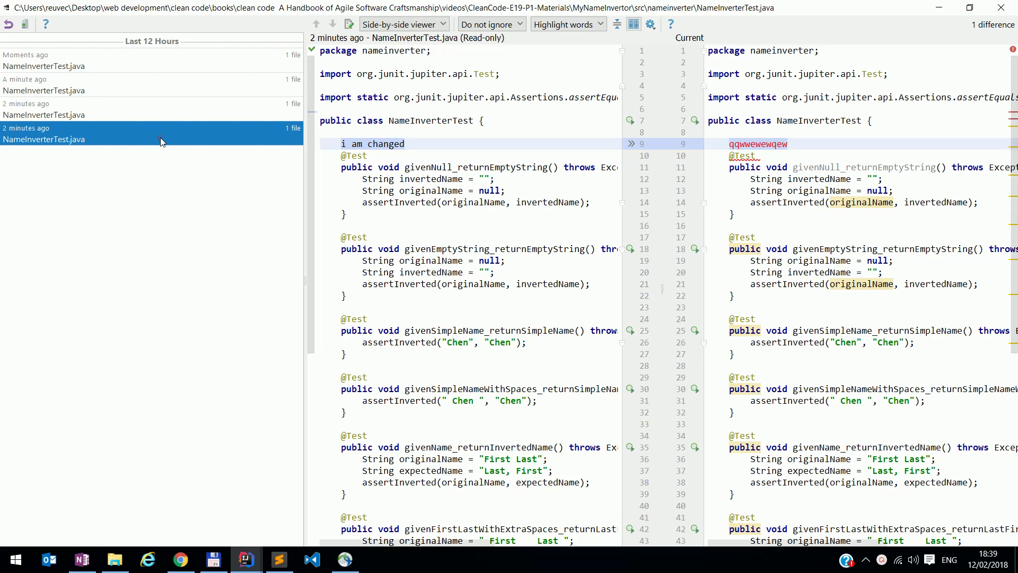
Go back to the latest revision, close history, and save the file with line 9 cleared
left_click(168, 66)
left_click(1001, 8)
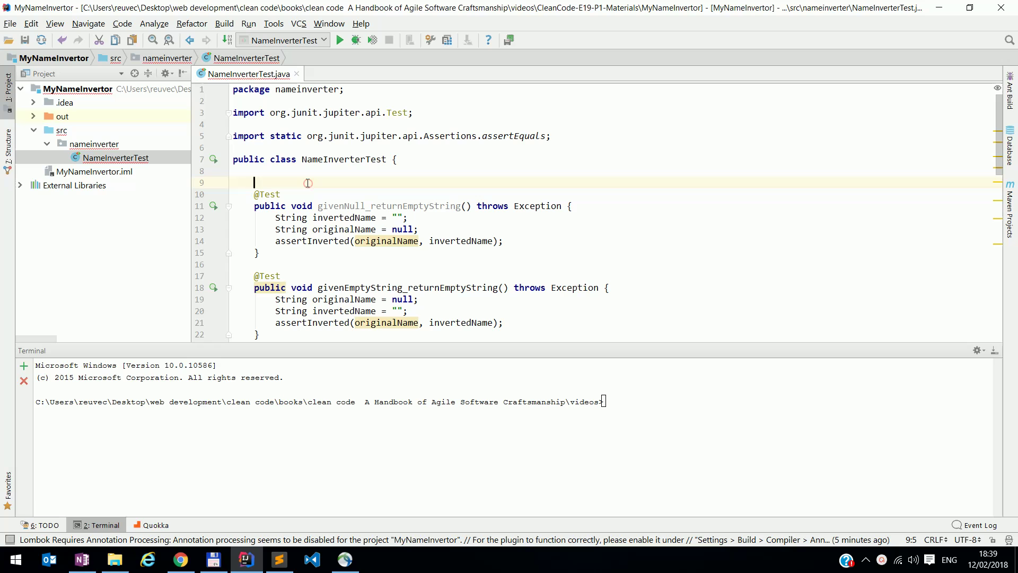
key("ctrl+s")
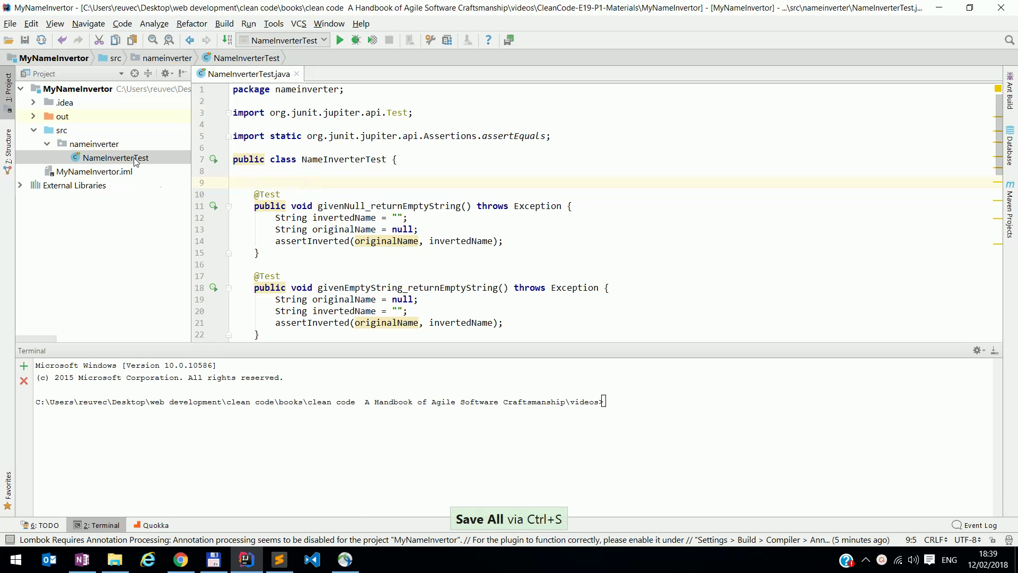
Reopen NameInverterTest's local history and diff the 'qqwwewewqew' revision against the current file
right_click(136, 158)
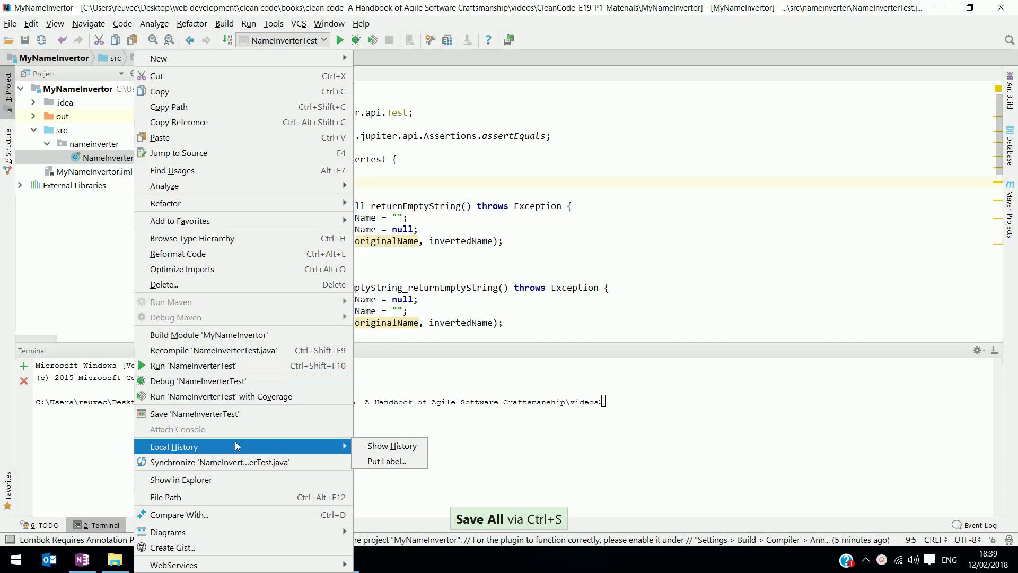
left_click(383, 445)
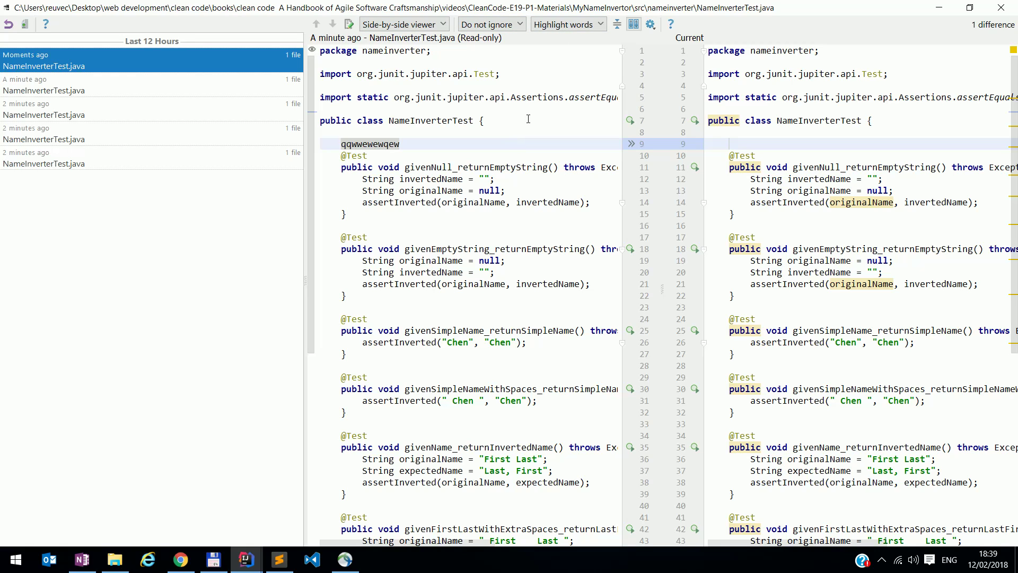
left_click(176, 83)
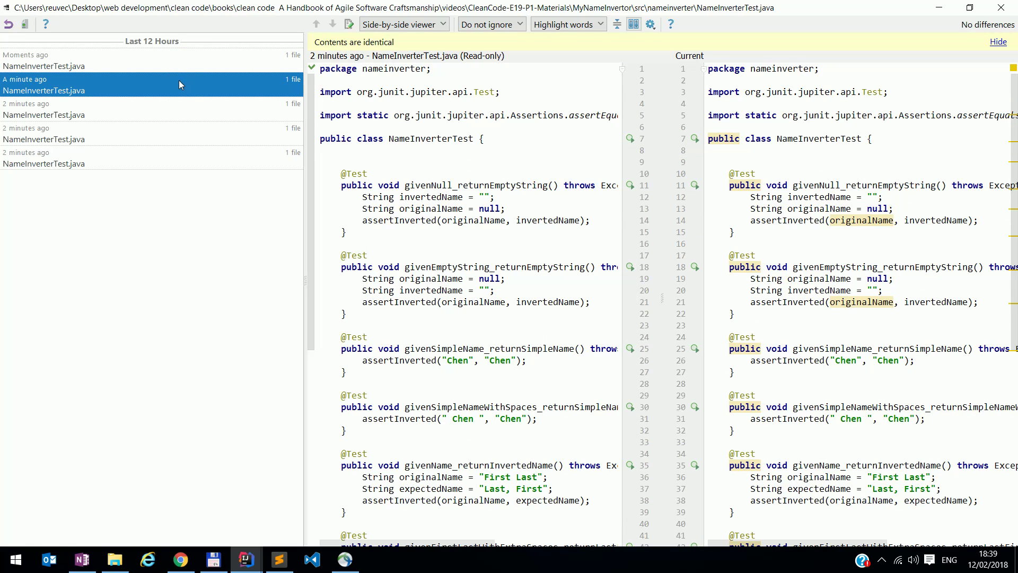
left_click(188, 63)
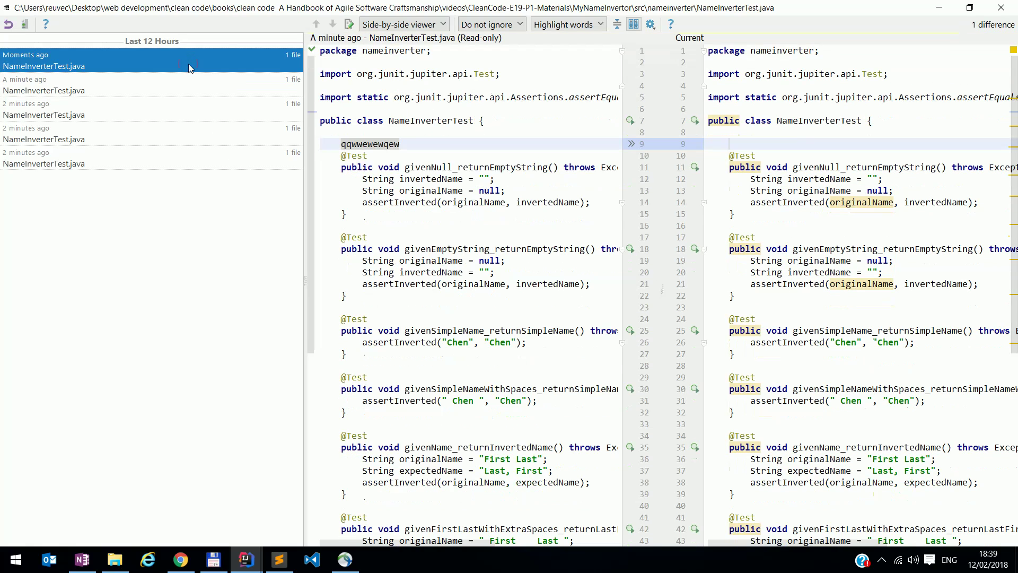